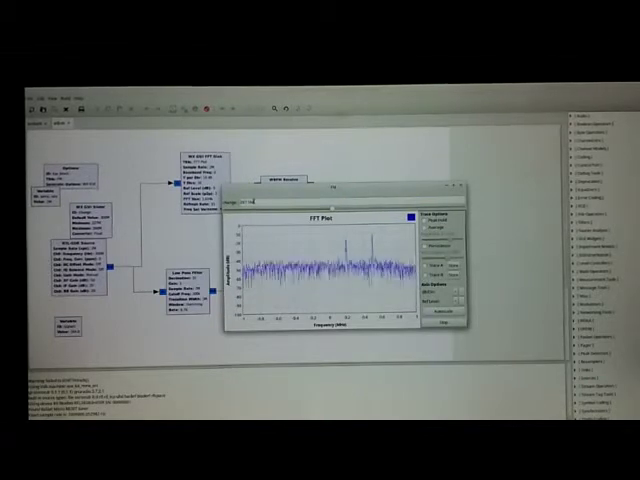
Paste the FM transmitter's frequency into the FFT window's tuning frequency field
click(250, 202)
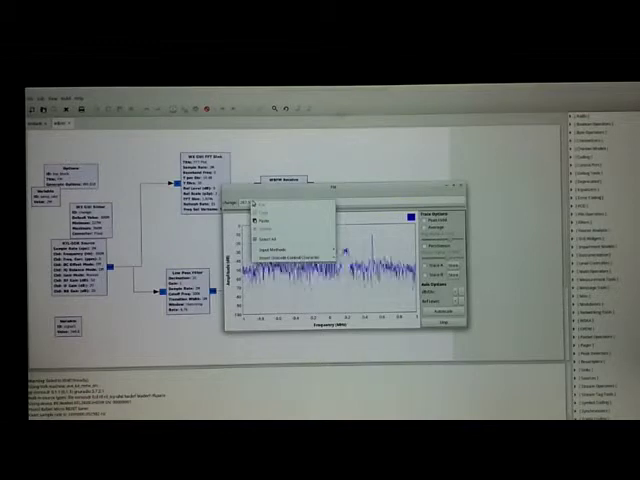
click(320, 210)
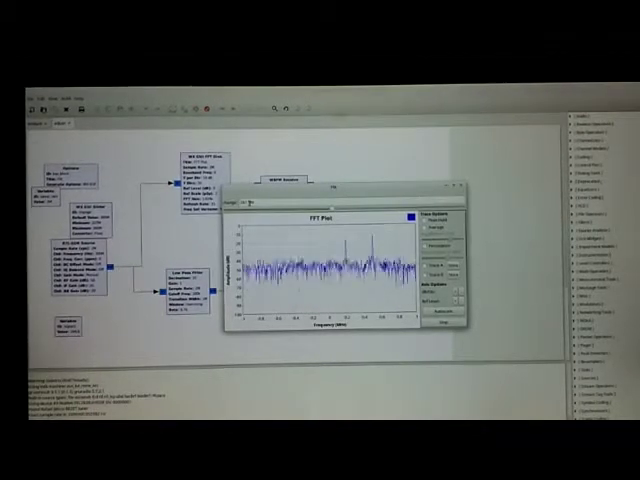